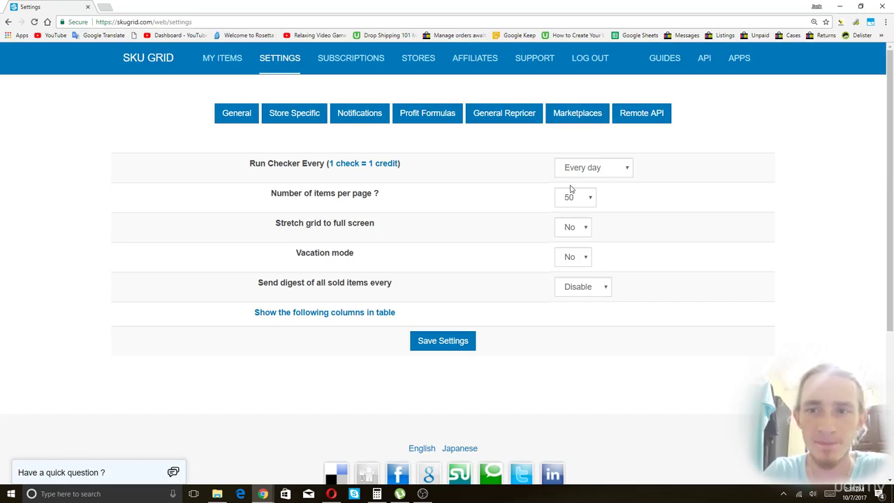
- Review the interval options for how often the checker runs, keeping it at every day
{"action": "left_click", "coordinate": [609, 170]}
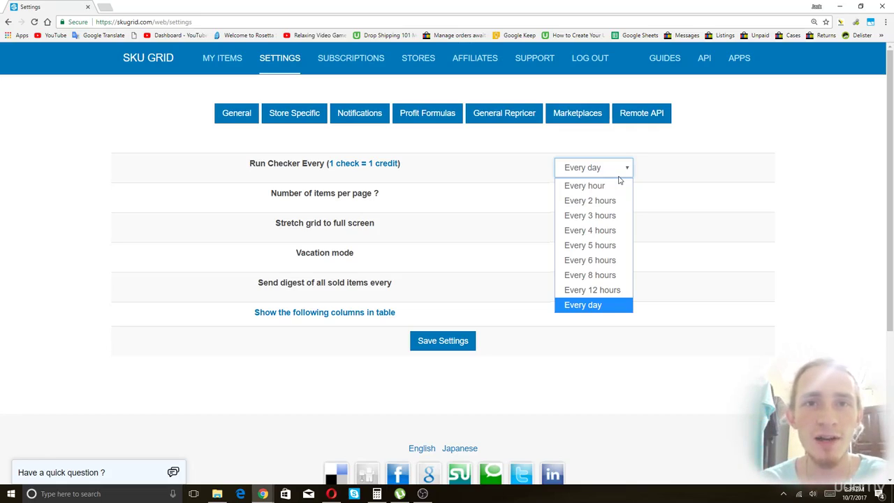
{"action": "left_click", "coordinate": [598, 305]}
{"action": "left_click", "coordinate": [619, 173]}
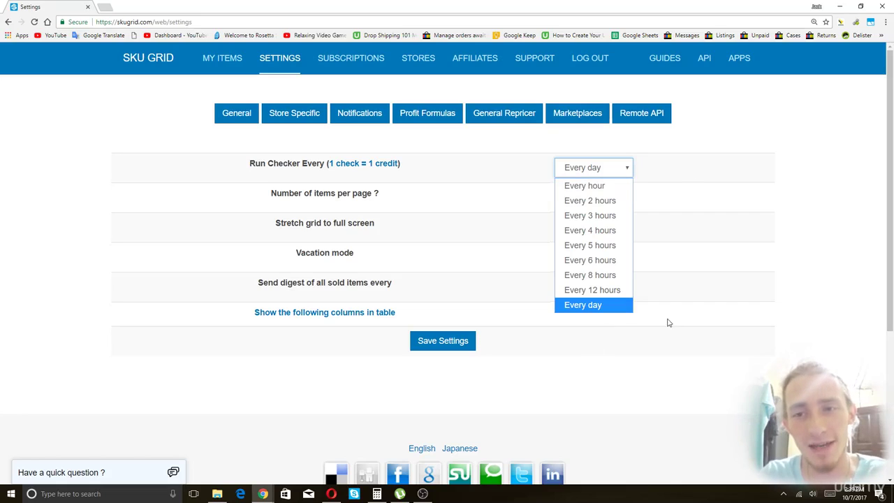
{"action": "left_click", "coordinate": [729, 268]}
{"action": "left_click", "coordinate": [729, 268]}
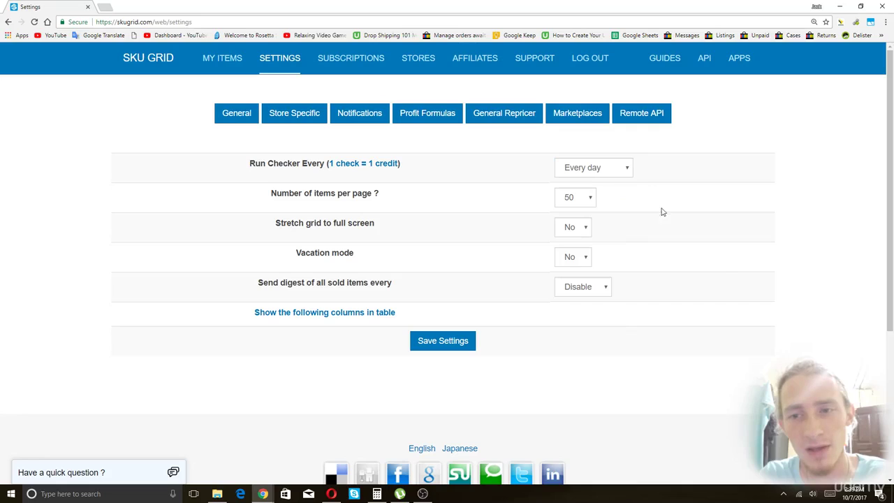
{"action": "left_click", "coordinate": [618, 172]}
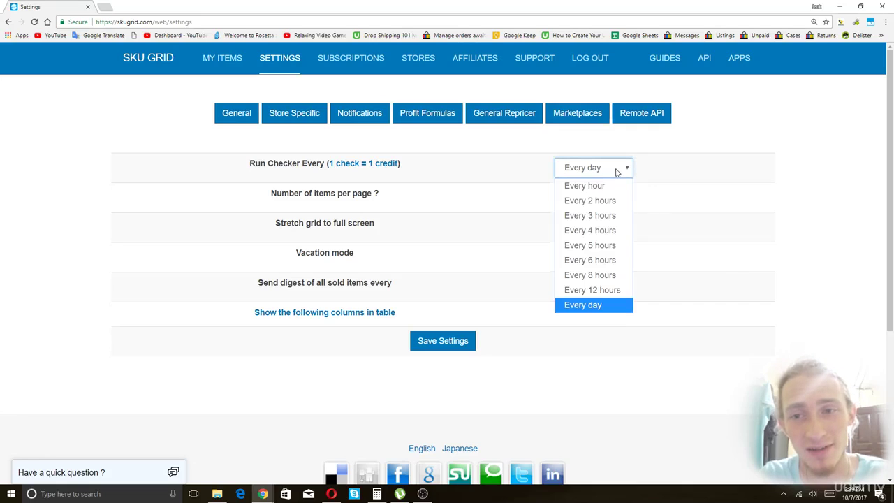
{"action": "left_click", "coordinate": [717, 209]}
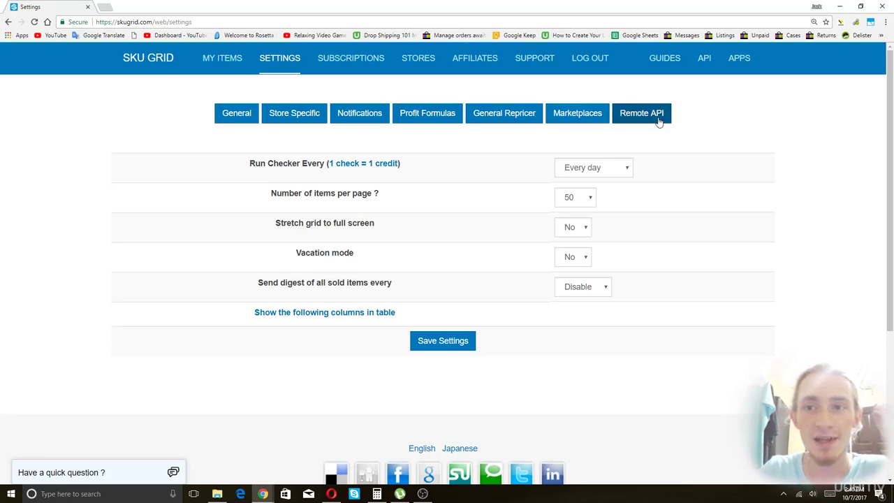
- Open the US eBay marketplace settings and bring the quantity and repricing options into view
{"action": "left_click", "coordinate": [587, 118]}
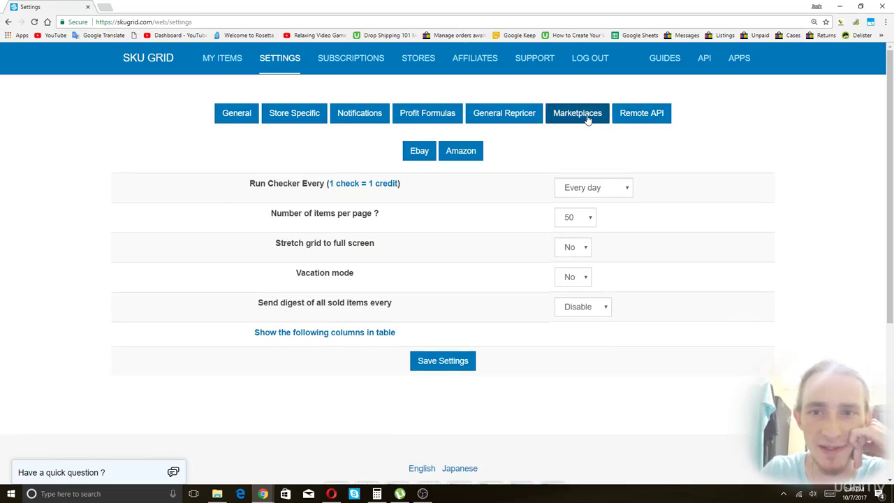
{"action": "left_click", "coordinate": [422, 158]}
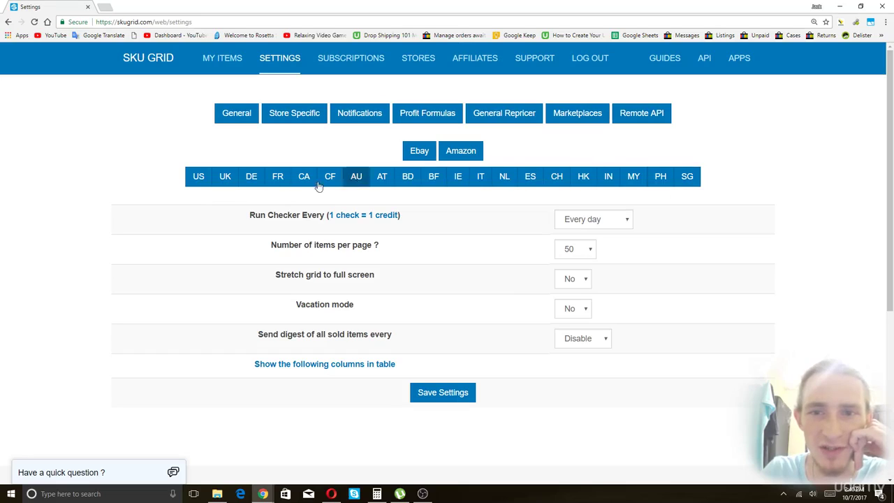
{"action": "left_click", "coordinate": [199, 183]}
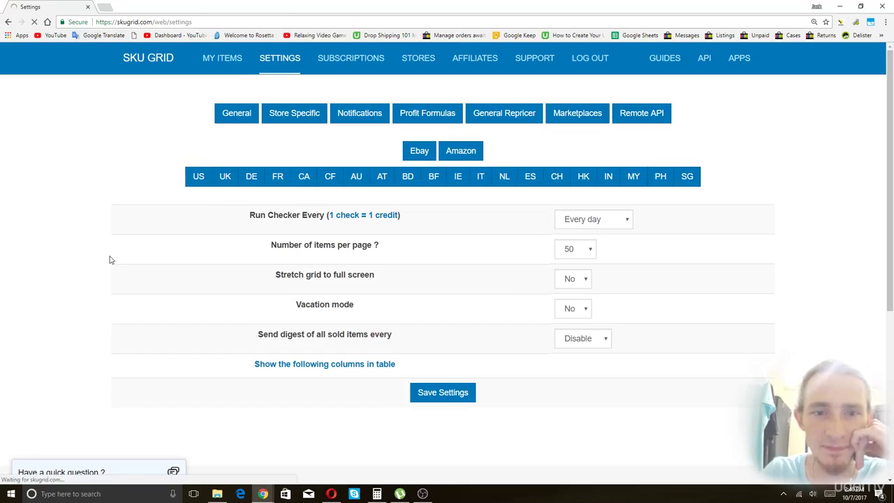
{"action": "scroll", "coordinate": [94, 260], "scroll_direction": "down", "scroll_amount": 5}
{"action": "scroll", "coordinate": [90, 258], "scroll_direction": "down", "scroll_amount": 4}
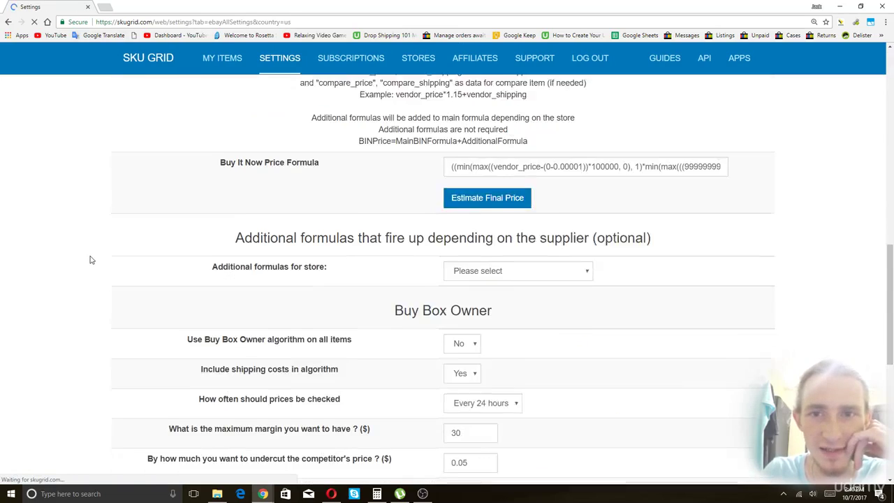
{"action": "scroll", "coordinate": [116, 258], "scroll_direction": "up", "scroll_amount": 4}
{"action": "scroll", "coordinate": [116, 259], "scroll_direction": "up", "scroll_amount": 3}
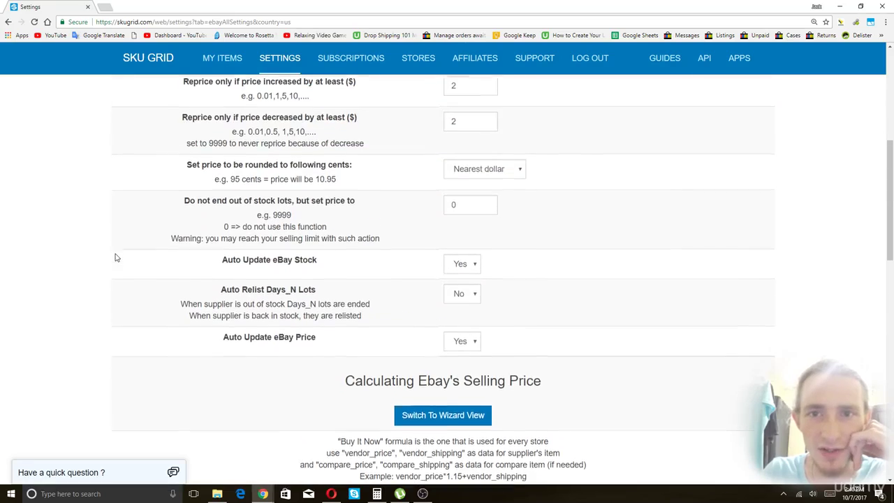
{"action": "scroll", "coordinate": [116, 258], "scroll_direction": "up", "scroll_amount": 1}
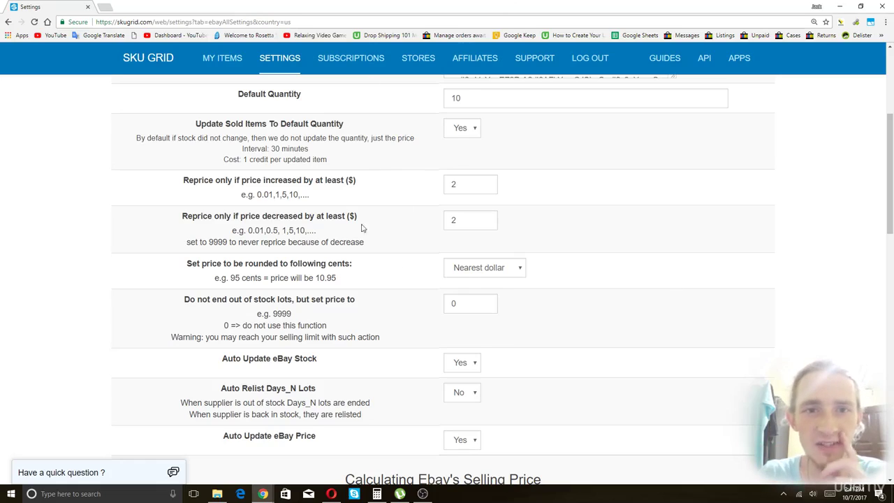
- Examine the Default Quantity setting and the option that updates sold items to the default quantity
{"action": "left_click", "coordinate": [504, 100]}
{"action": "double_click", "coordinate": [504, 100]}
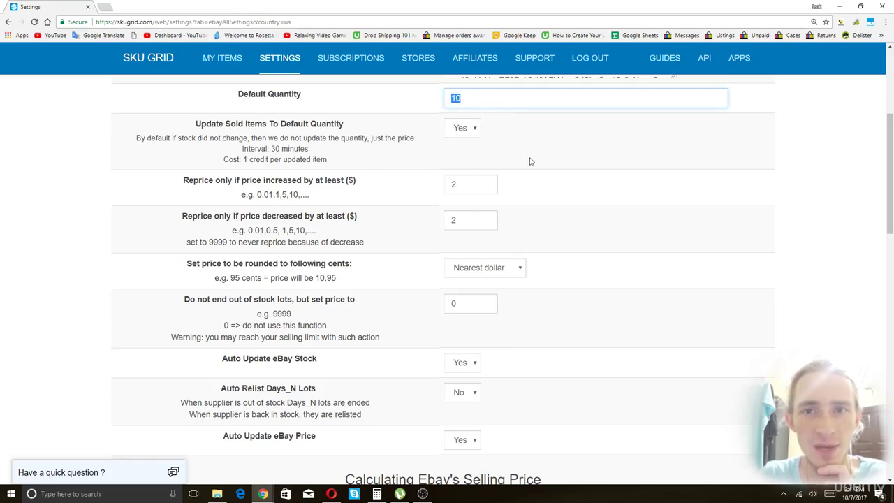
{"action": "left_click", "coordinate": [495, 102]}
{"action": "left_click", "coordinate": [617, 179]}
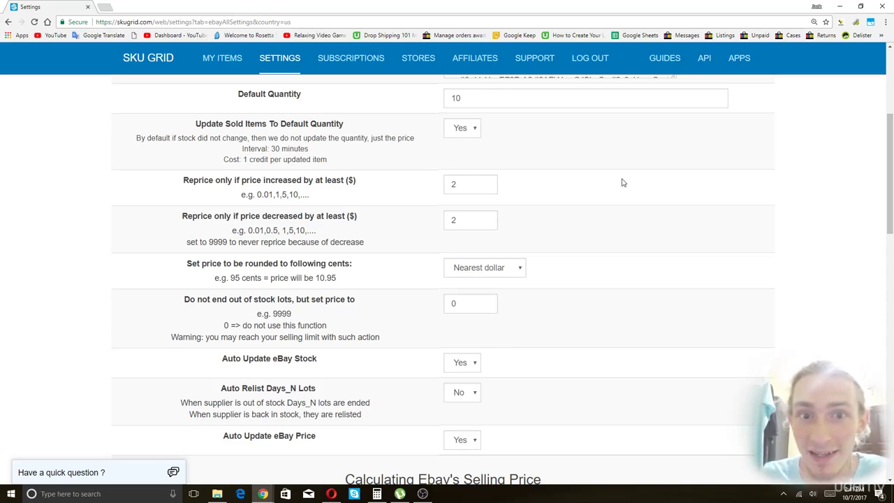
{"action": "left_click", "coordinate": [458, 132]}
{"action": "left_click", "coordinate": [459, 160]}
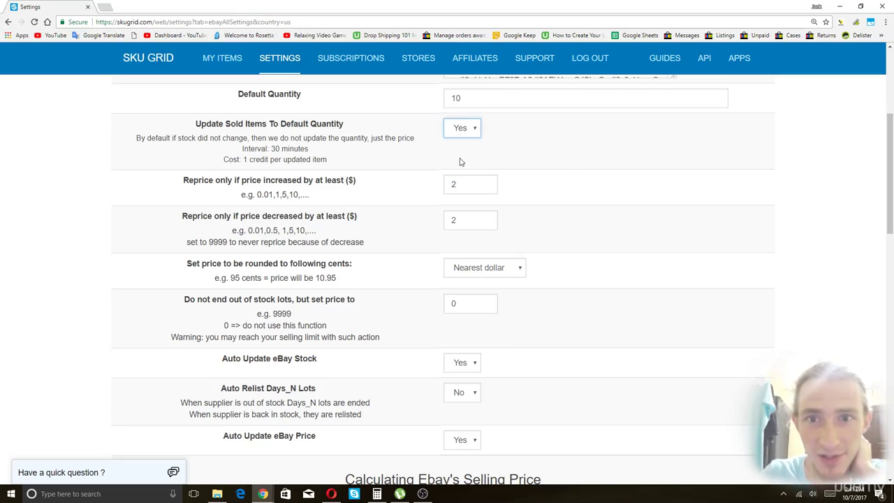
{"action": "double_click", "coordinate": [472, 101]}
{"action": "left_click", "coordinate": [540, 136]}
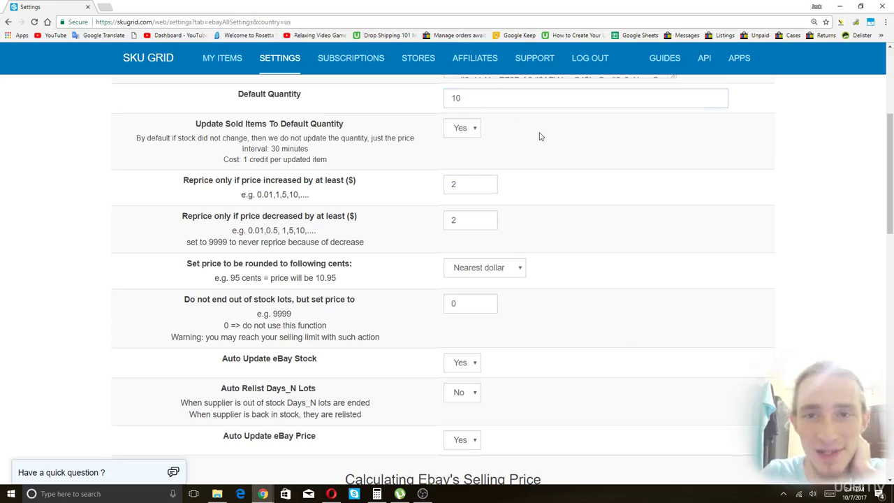
{"action": "double_click", "coordinate": [494, 98]}
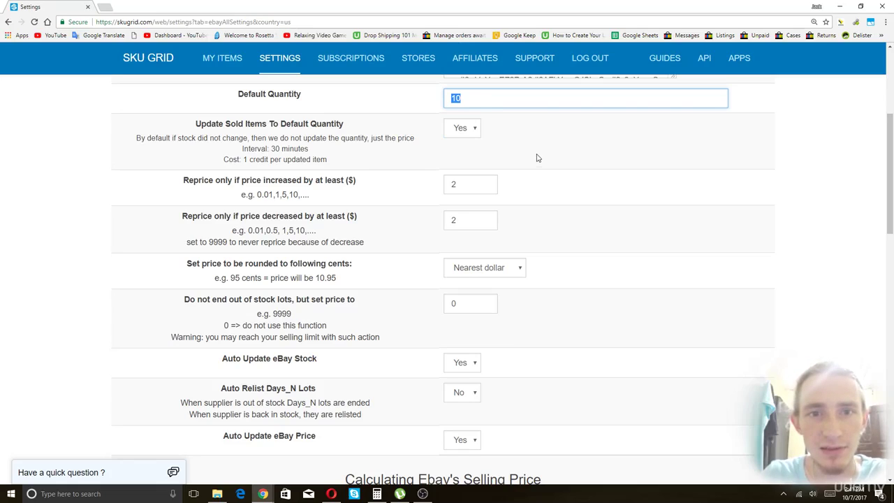
{"action": "left_click", "coordinate": [491, 101]}
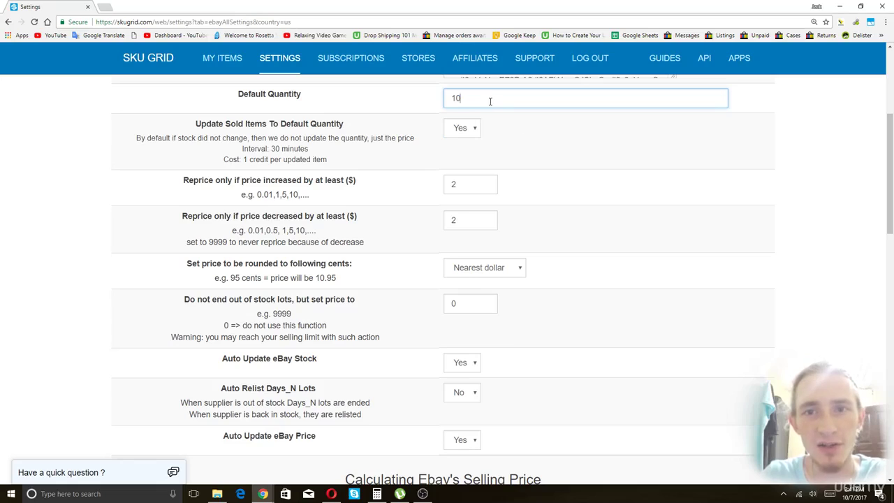
{"action": "left_click", "coordinate": [465, 131]}
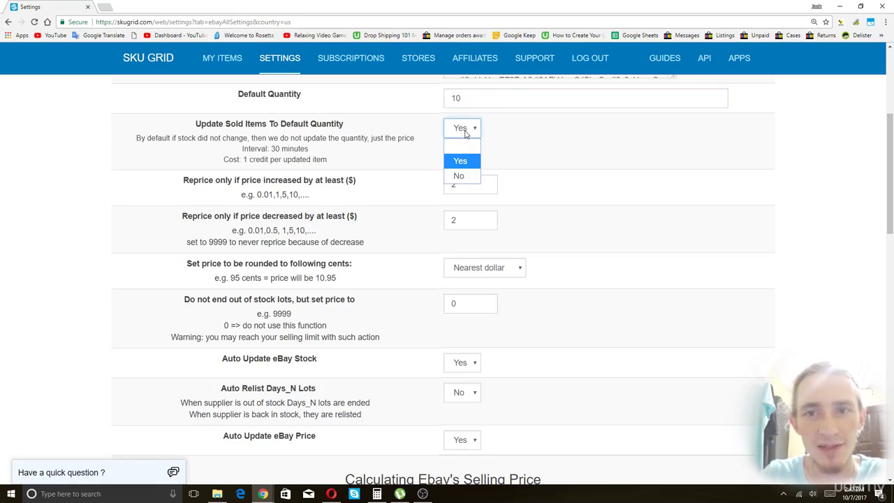
{"action": "double_click", "coordinate": [467, 107]}
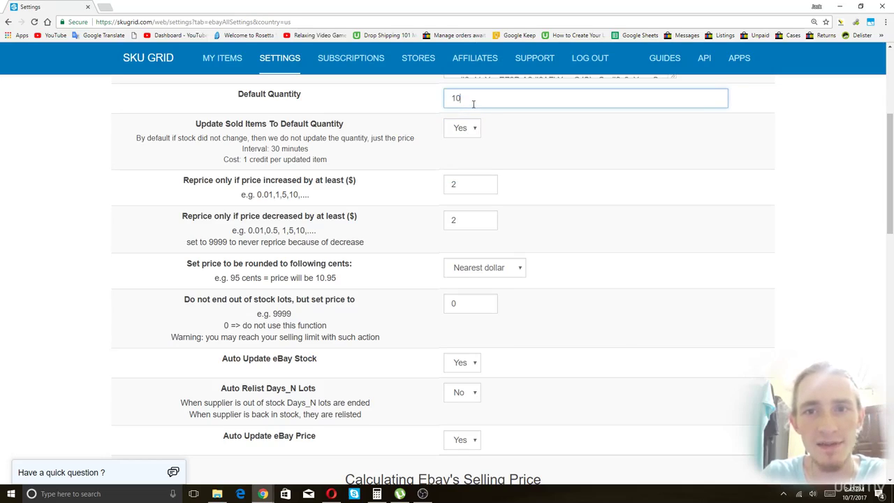
{"action": "double_click", "coordinate": [475, 104]}
{"action": "left_click", "coordinate": [552, 145]}
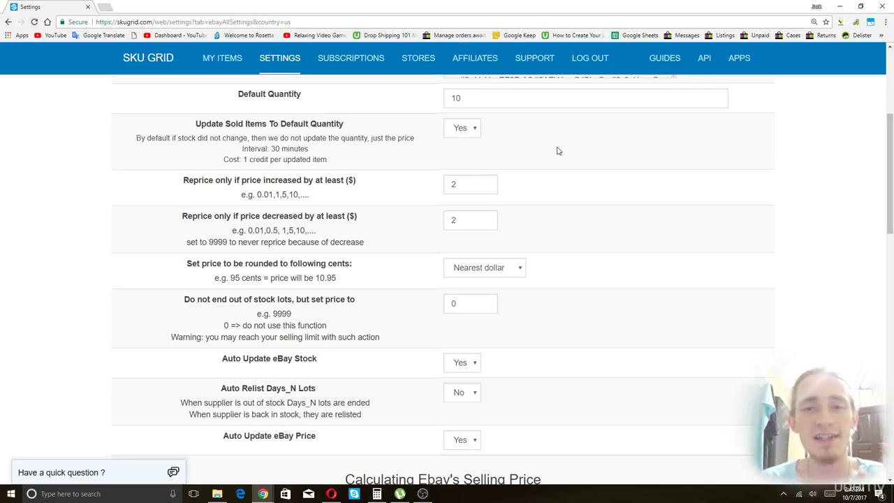
{"action": "double_click", "coordinate": [527, 104]}
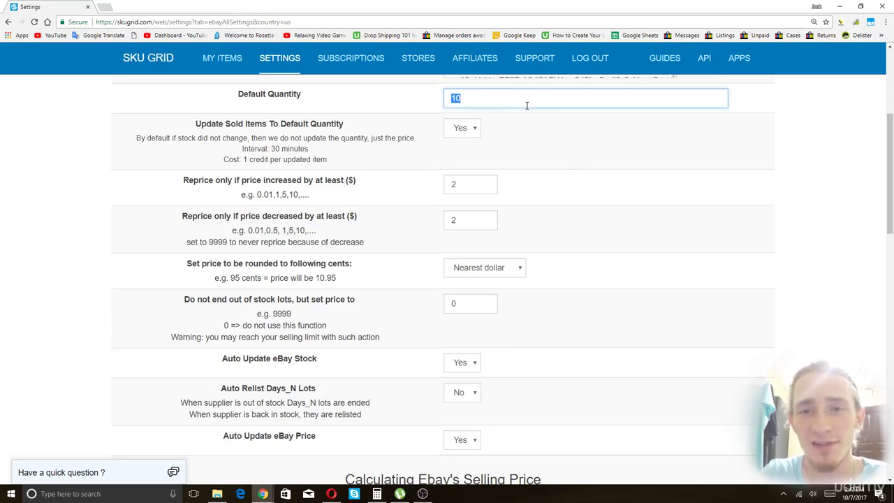
{"action": "left_click", "coordinate": [589, 186]}
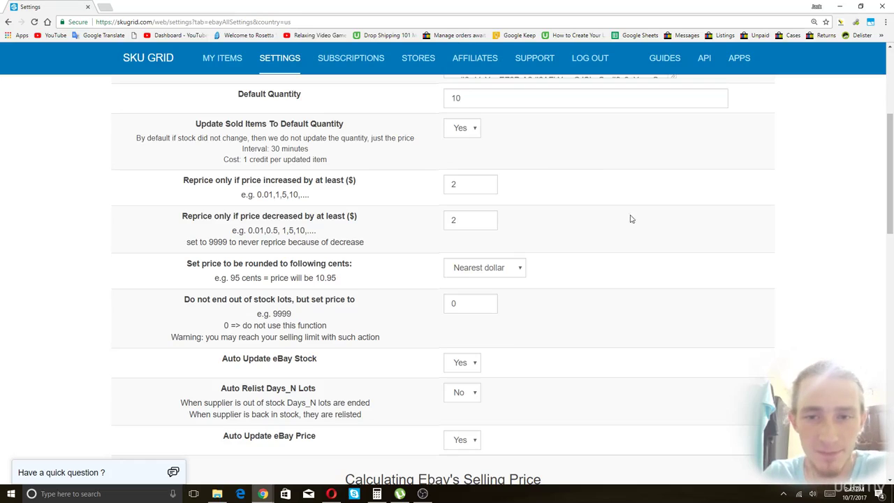
- Estimate the final eBay price for an item price of 100 with the Buy It Now price formula
{"action": "scroll", "coordinate": [521, 274], "scroll_direction": "down", "scroll_amount": 3}
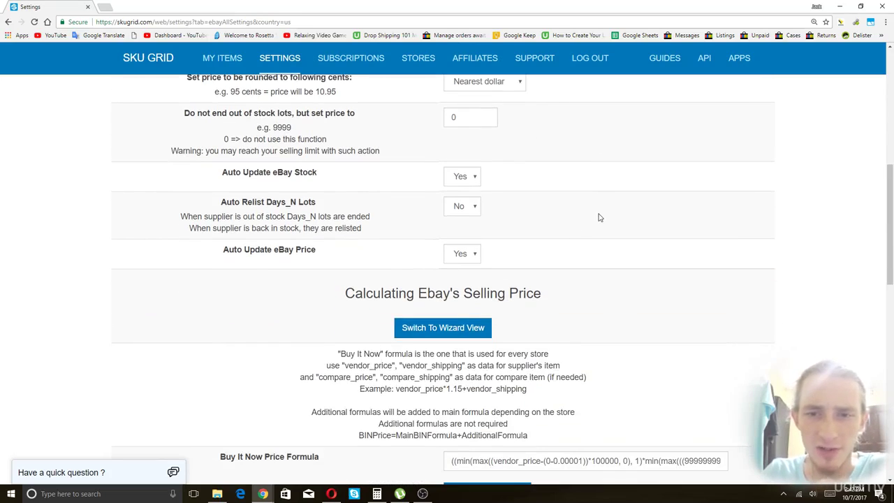
{"action": "scroll", "coordinate": [590, 223], "scroll_direction": "down", "scroll_amount": 2}
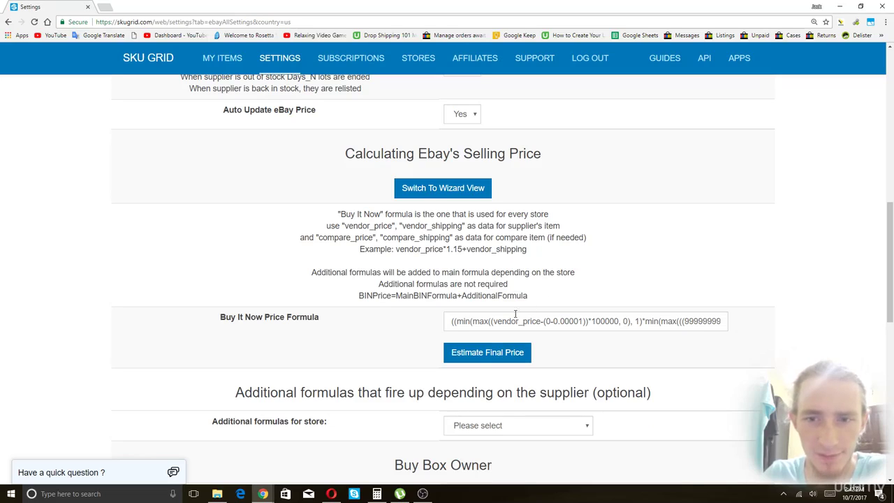
{"action": "left_click", "coordinate": [477, 358]}
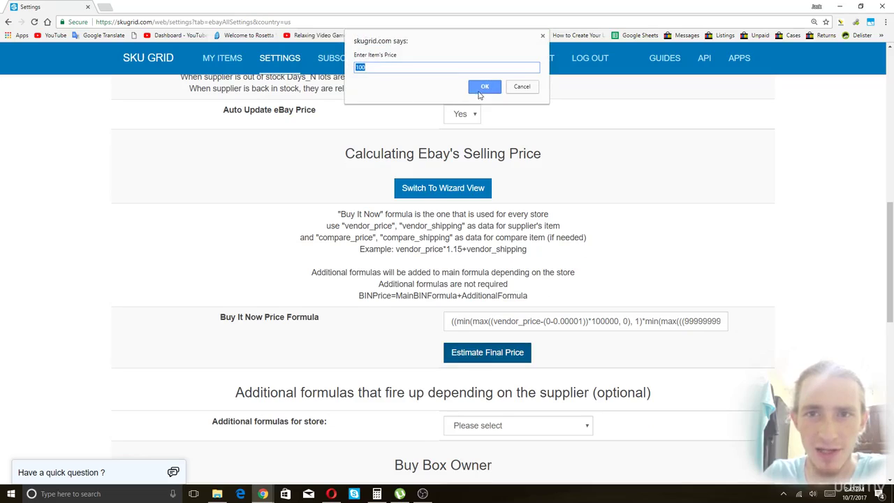
{"action": "left_click", "coordinate": [482, 88]}
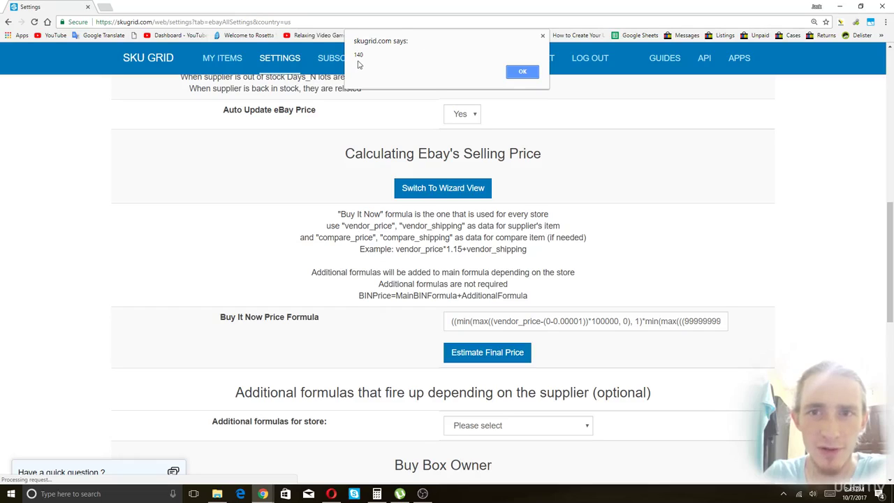
{"action": "left_click", "coordinate": [524, 73]}
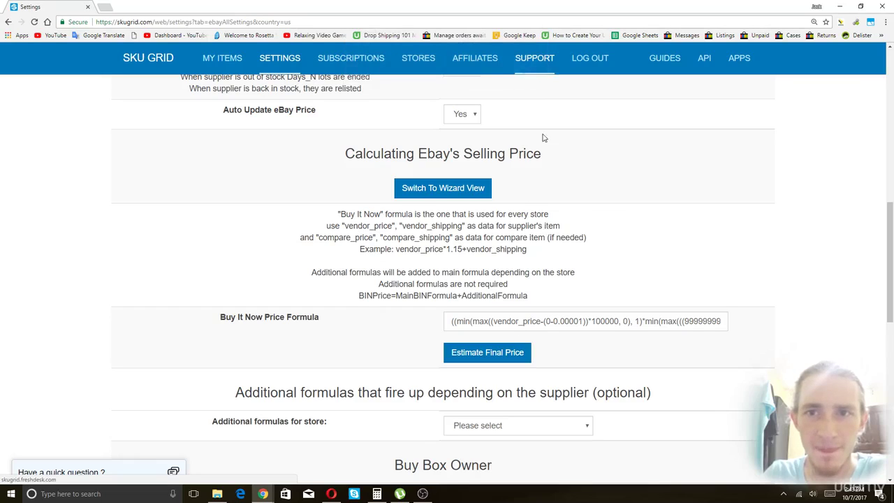
- Inspect the Formula Wizard's fields, the terms of the Buy It Now price formula, and the Buy Box Owner options
{"action": "left_click", "coordinate": [463, 193]}
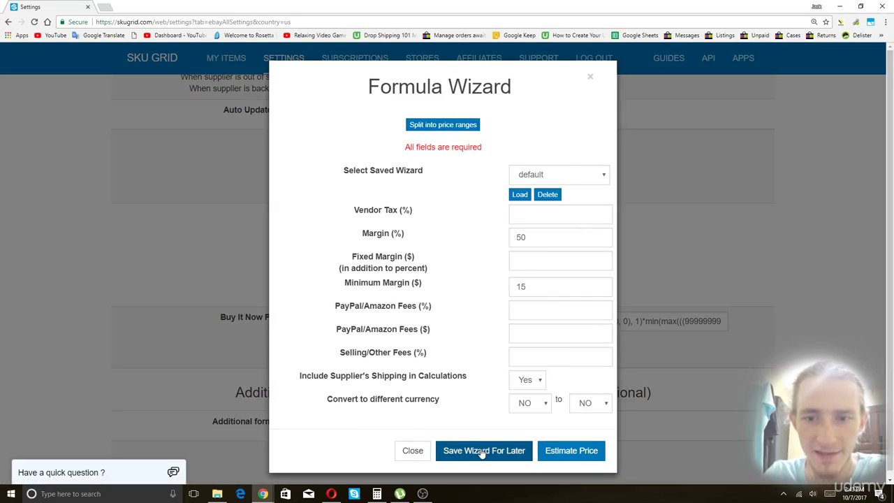
{"action": "left_click", "coordinate": [710, 235]}
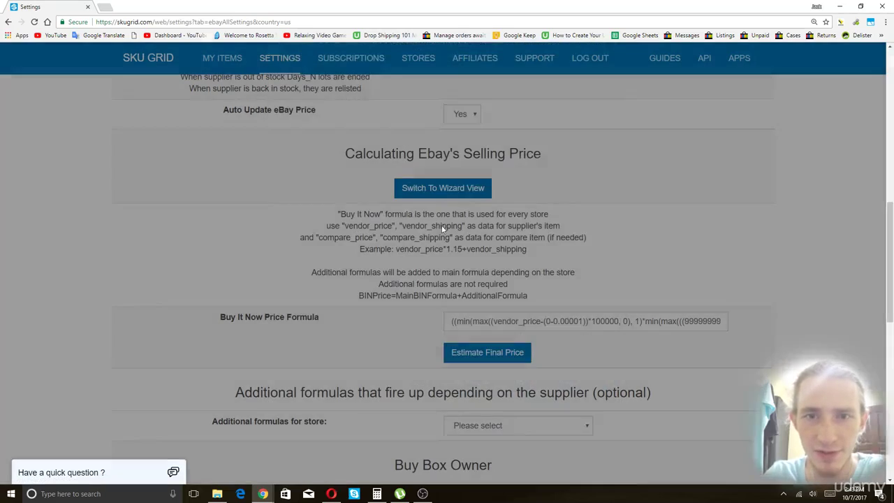
{"action": "double_click", "coordinate": [508, 321]}
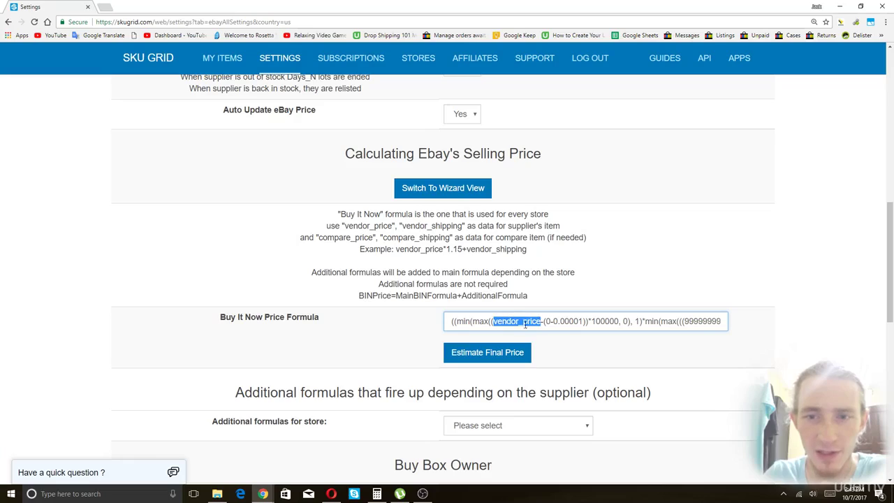
{"action": "left_click", "coordinate": [551, 321]}
{"action": "left_click", "coordinate": [668, 269]}
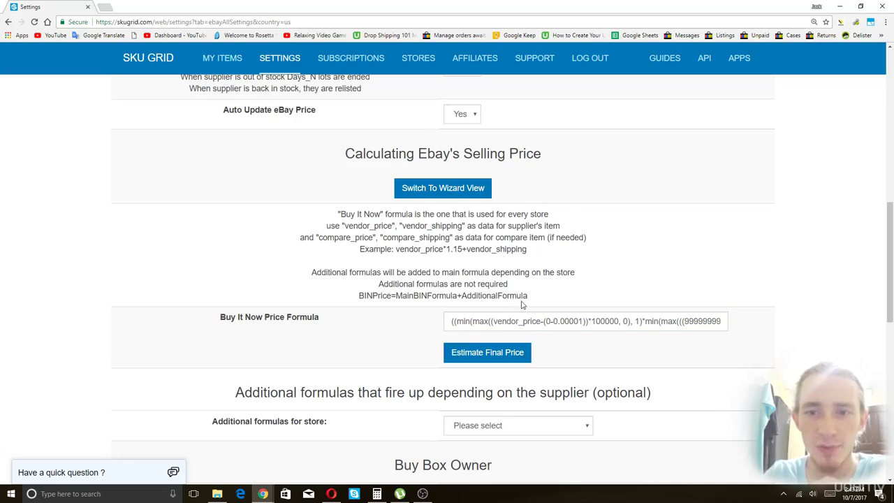
{"action": "double_click", "coordinate": [570, 320]}
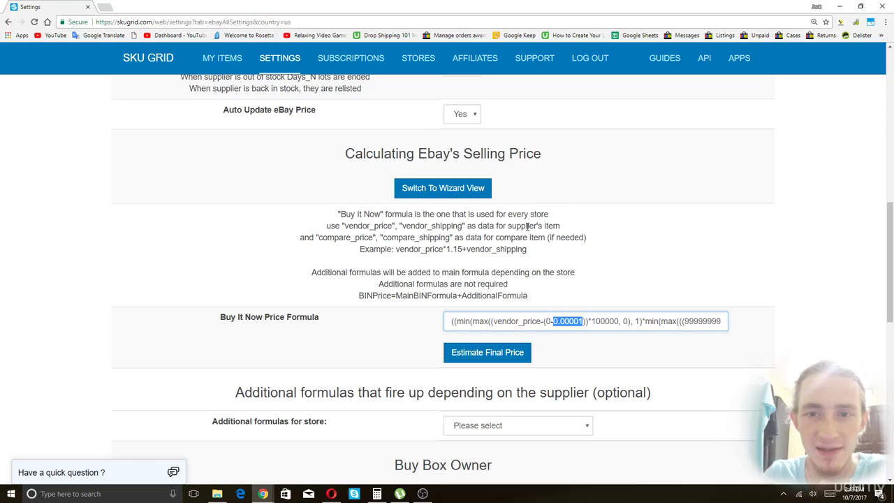
{"action": "left_click", "coordinate": [527, 225]}
{"action": "scroll", "coordinate": [677, 264], "scroll_direction": "down", "scroll_amount": 3}
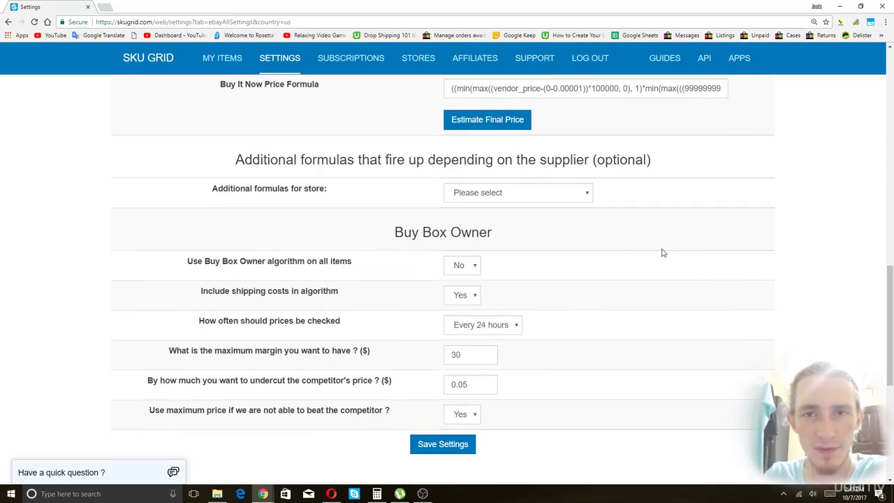
{"action": "scroll", "coordinate": [664, 253], "scroll_direction": "up", "scroll_amount": 1}
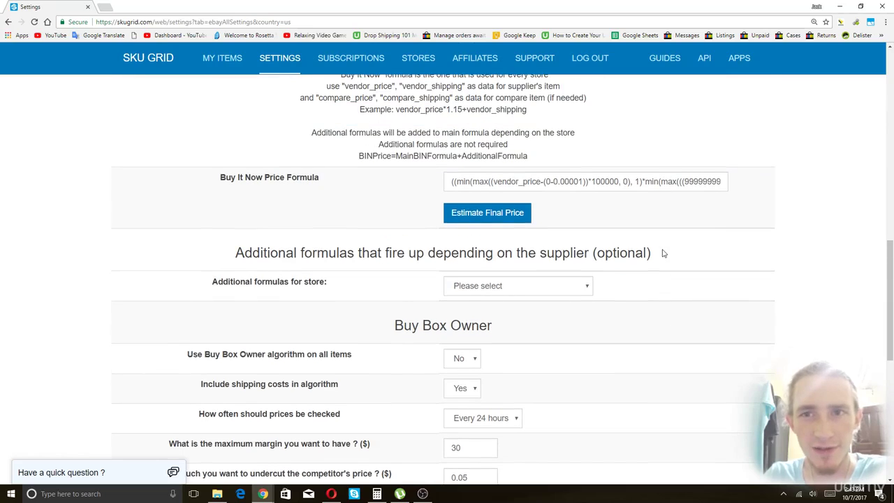
{"action": "scroll", "coordinate": [663, 253], "scroll_direction": "up", "scroll_amount": 1}
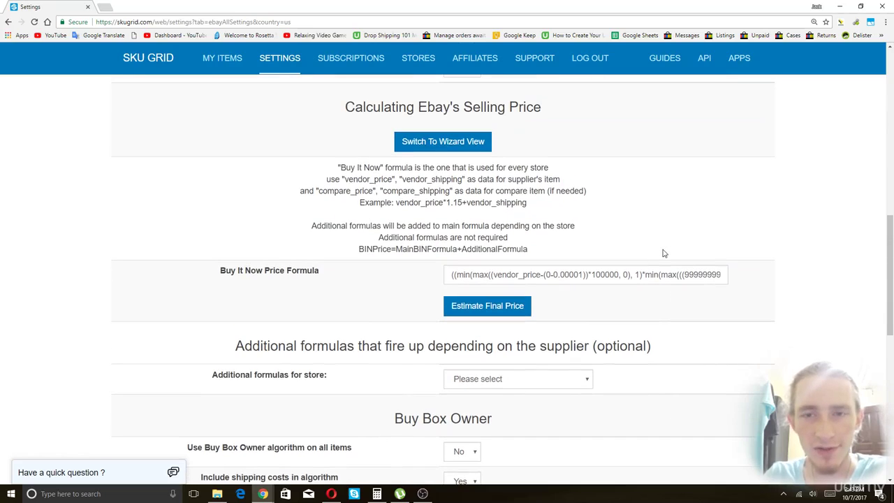